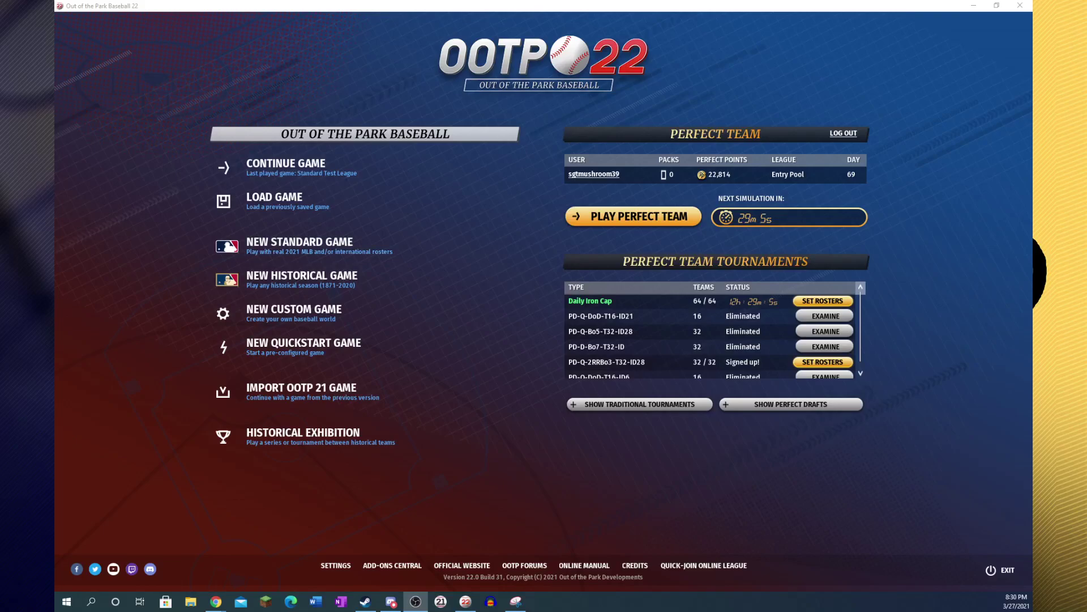
Create a standard game named Speed without Challenge Mode, including Major League Baseball, the Korean Baseball Organization and Nippon Professional Baseball
key(alt+Tab)
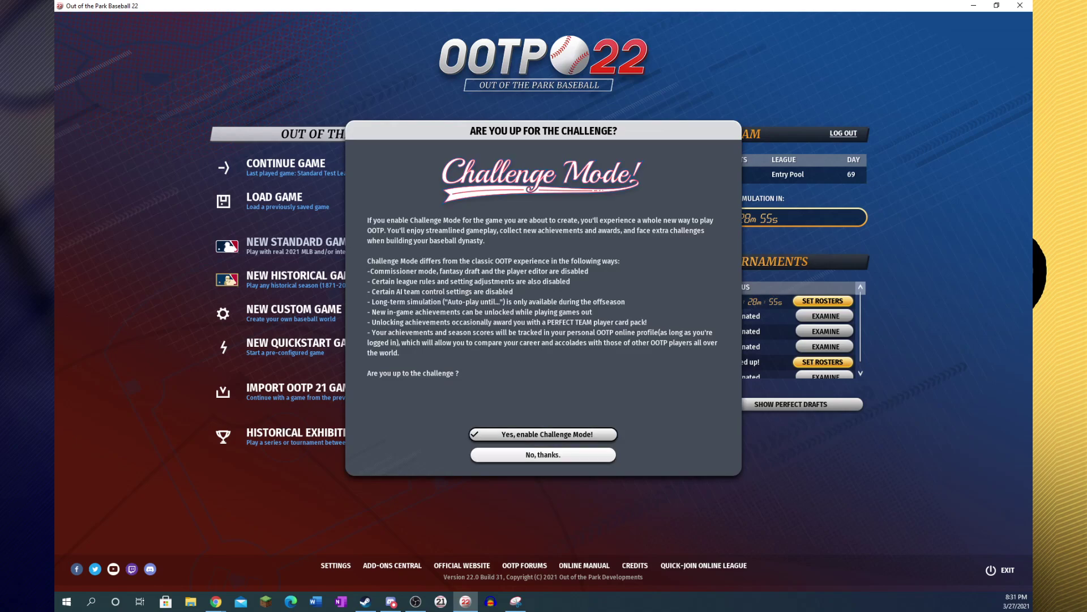
click(543, 454)
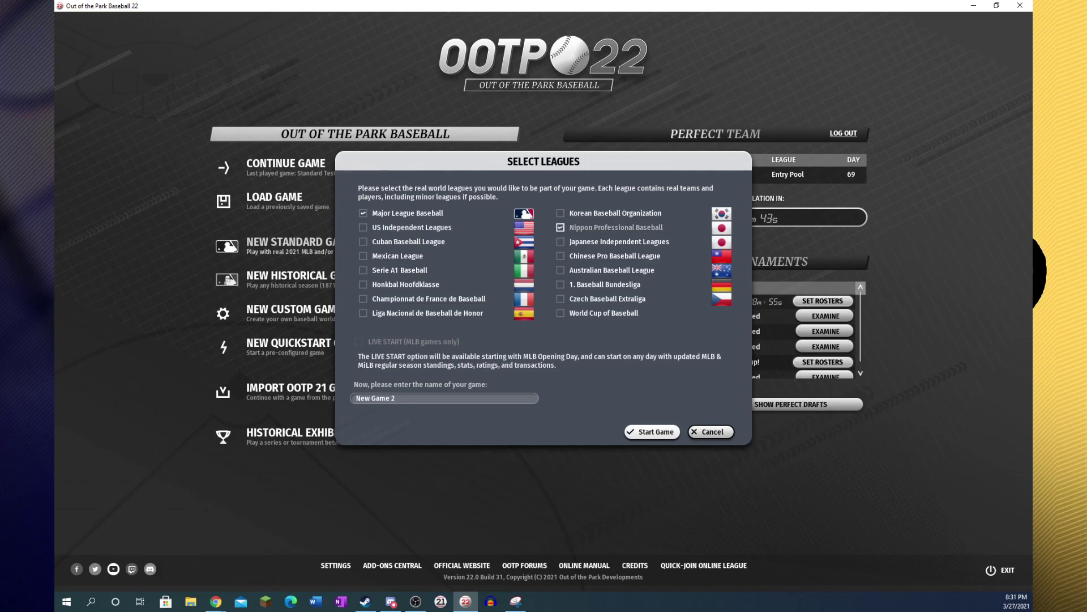
click(616, 212)
click(385, 398)
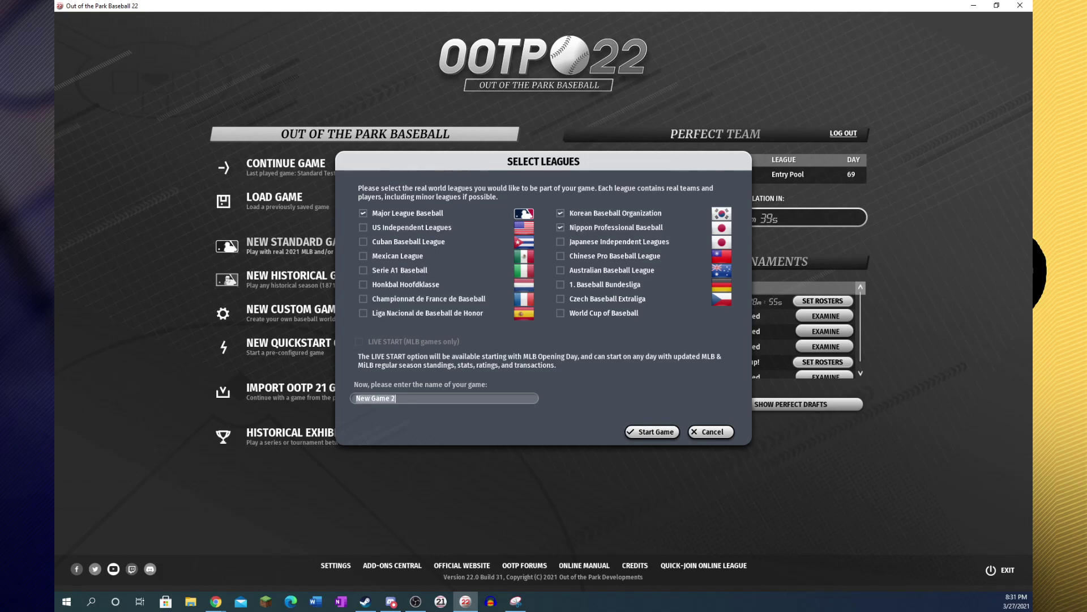
text(Speed)
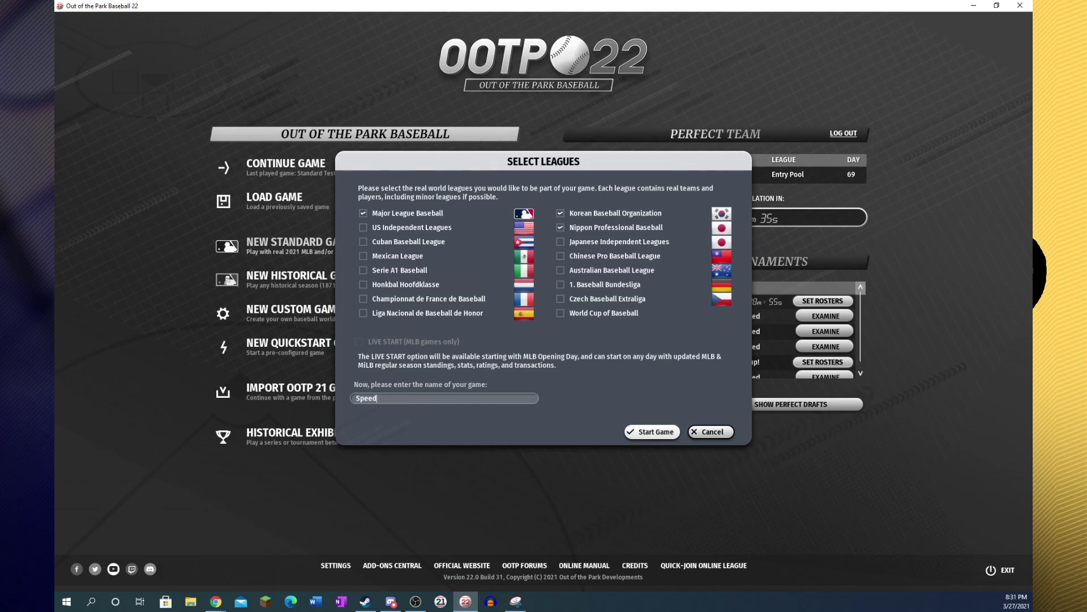
key(Return)
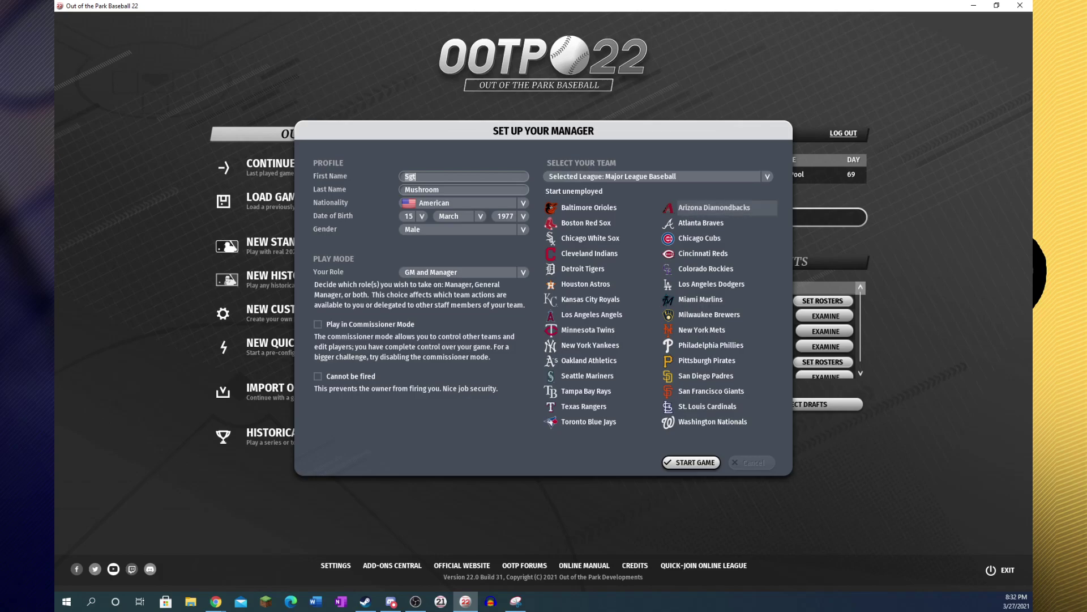
Enable commissioner mode and the cannot-be-fired option, start the game with the Arizona Diamondbacks, and acknowledge the salary notice
click(318, 324)
click(317, 376)
click(691, 462)
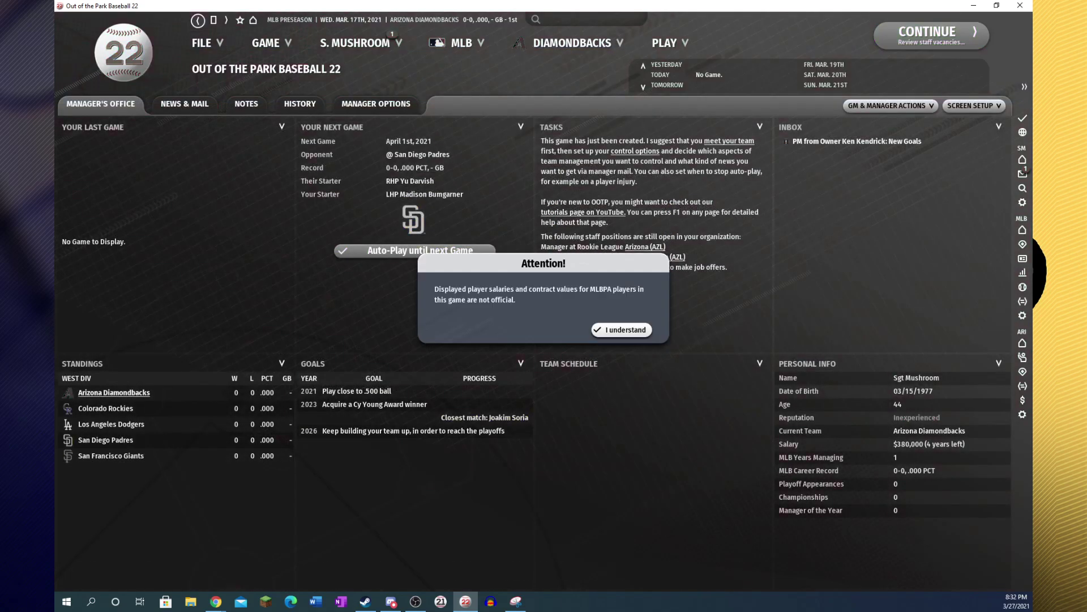
click(622, 330)
Open the global game settings and view the options for saving box scores
click(462, 43)
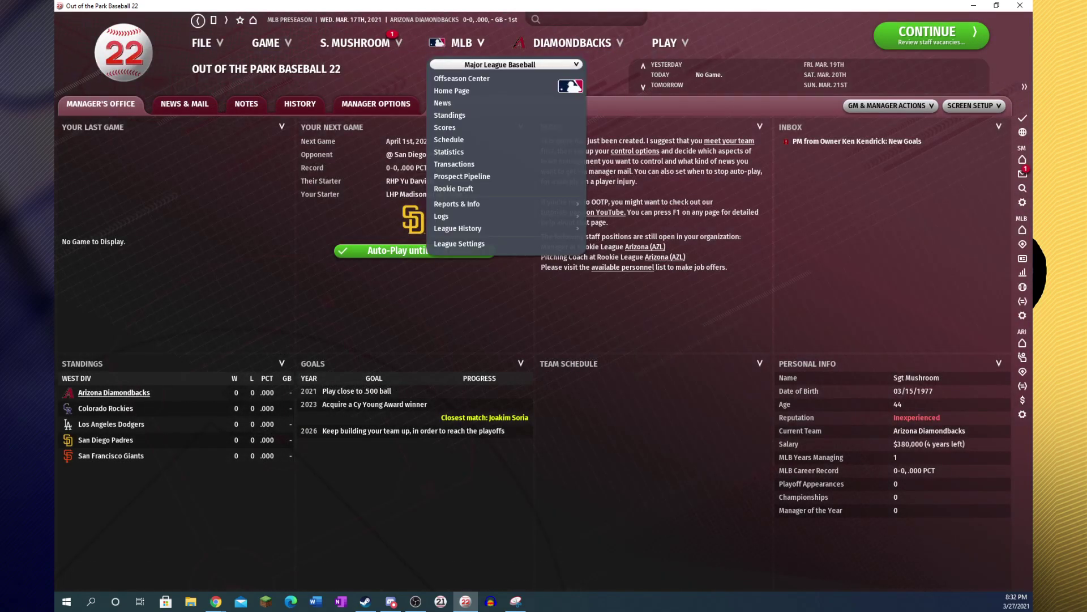
click(460, 243)
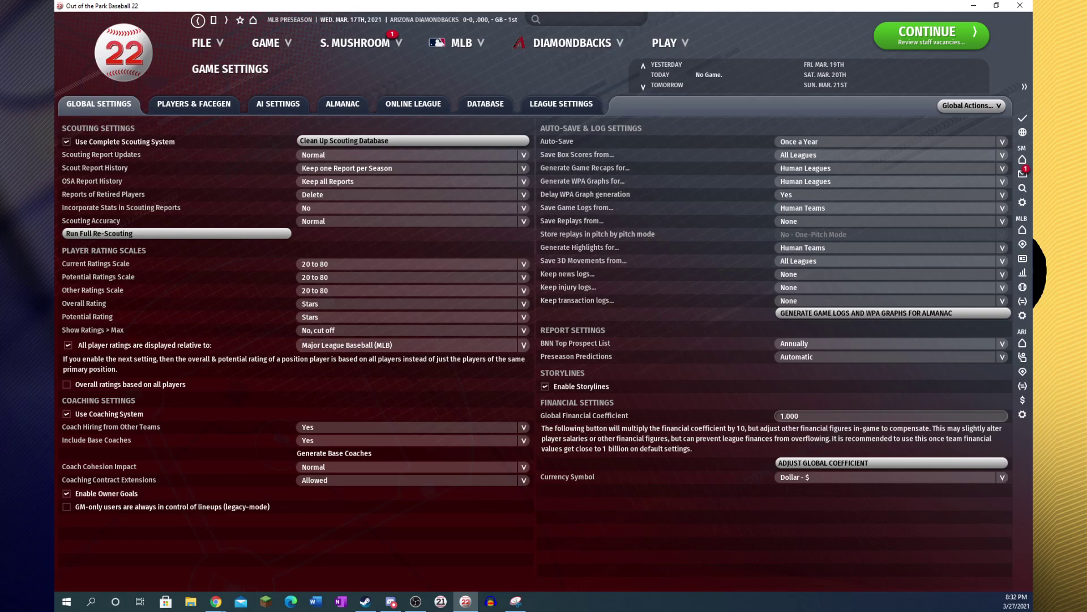
click(889, 155)
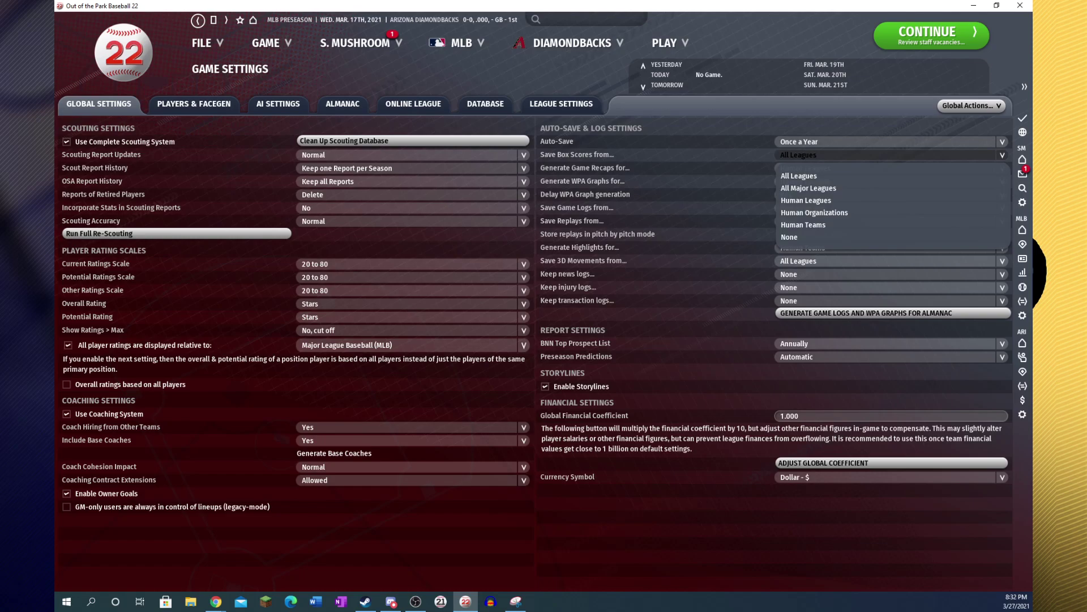
key(Escape)
click(889, 155)
key(Escape)
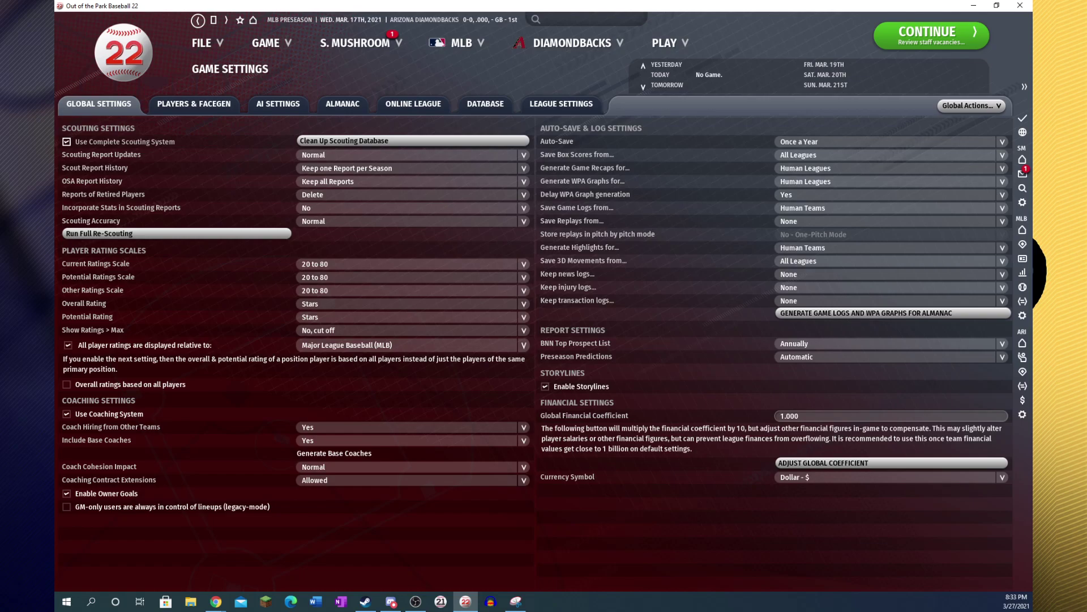
Set the generation of game recaps to None in the auto-save and log settings
click(889, 168)
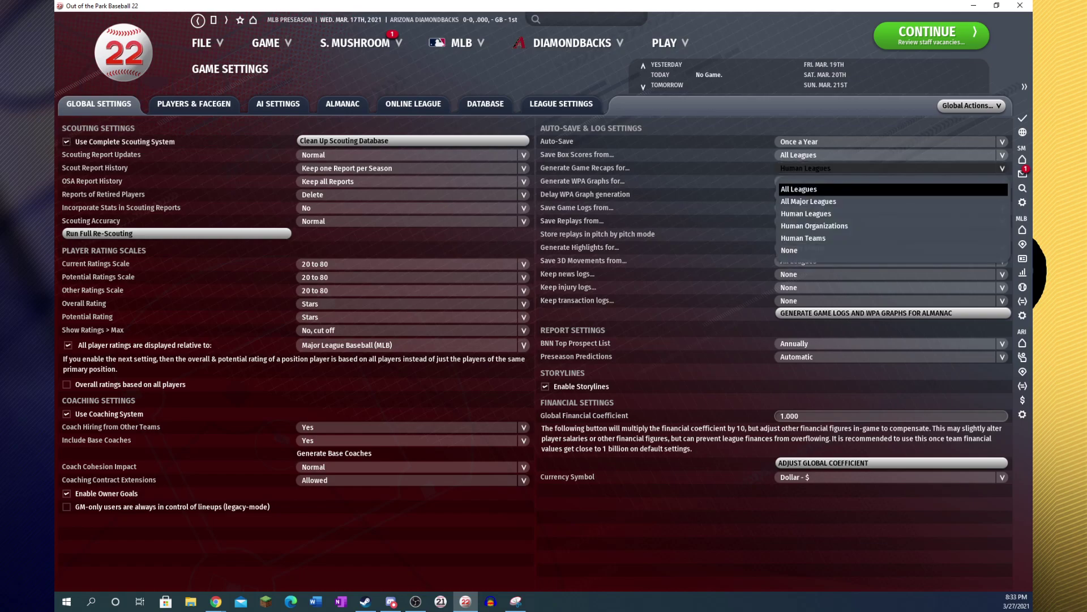
key(Down)
key(Down)
key(Down)
key(Down)
key(Down)
key(Return)
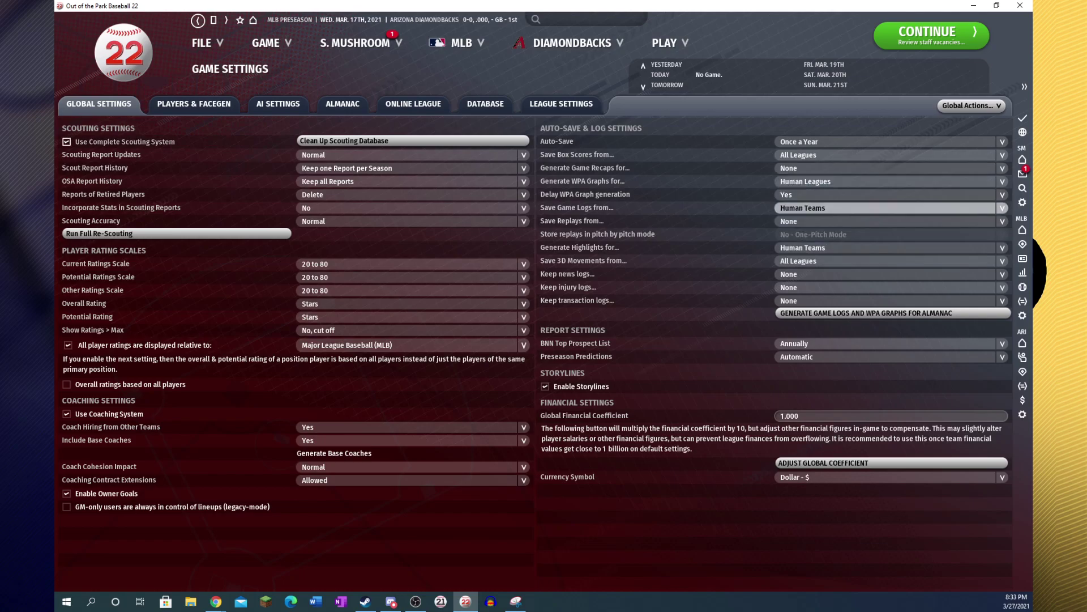
Set the saving of box scores to All Major Leagues
key(Up)
key(Up)
key(Up)
key(Up)
key(Return)
key(Down)
key(Return)
key(Down)
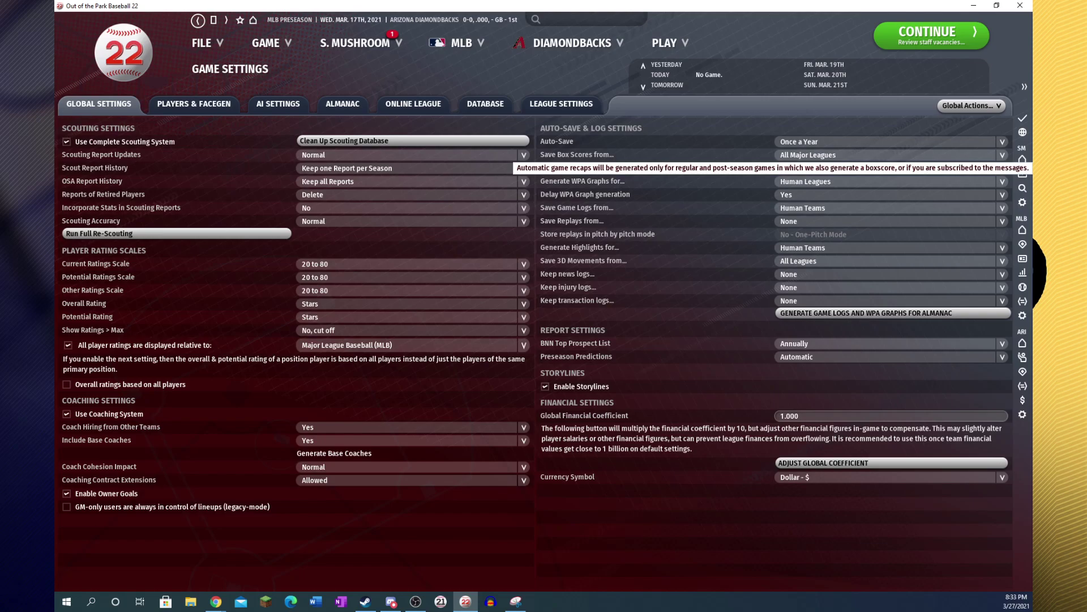
key(Down)
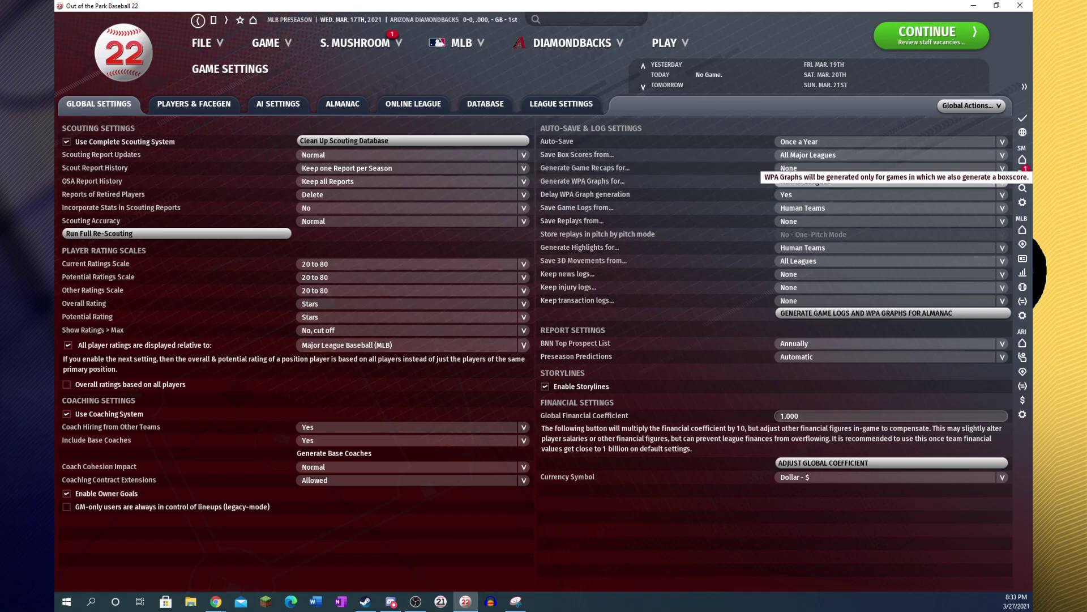
key(Up)
key(Up)
key(Up)
key(Down)
key(Down)
key(Down)
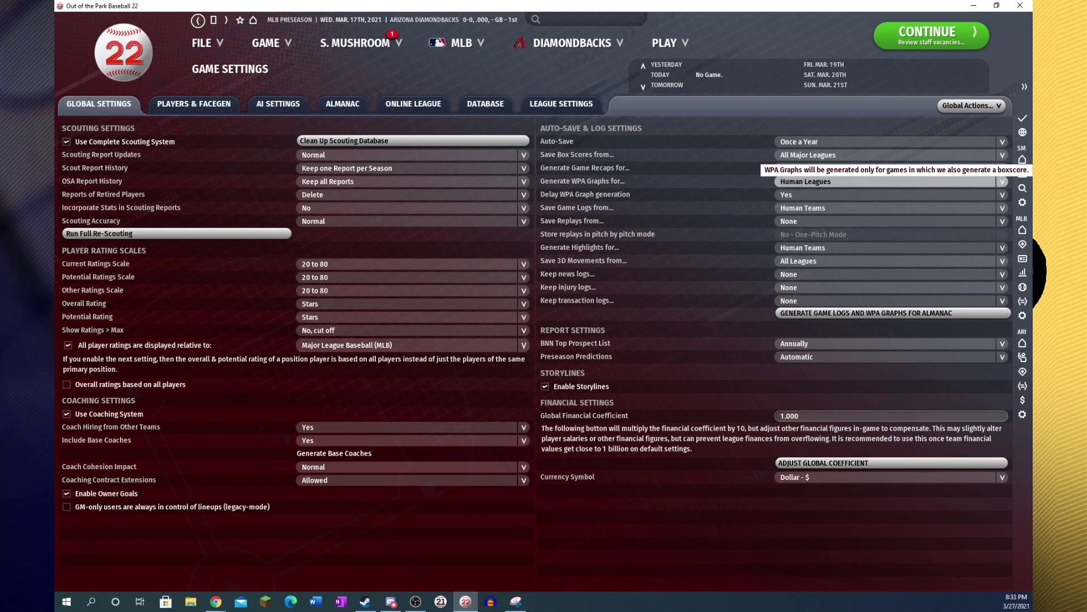
key(Up)
key(Up)
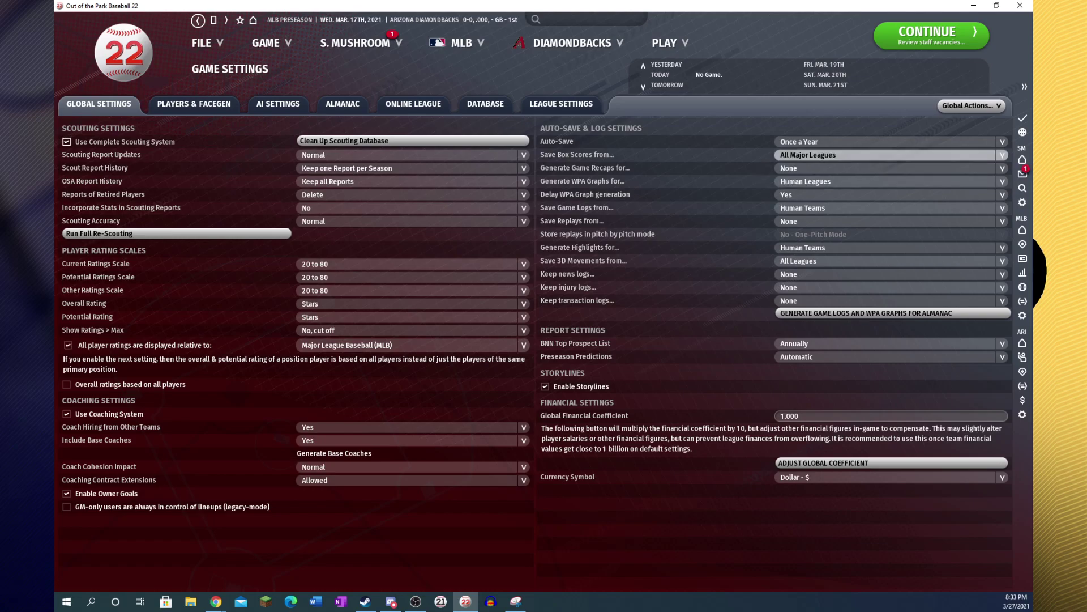
key(Down)
key(Down)
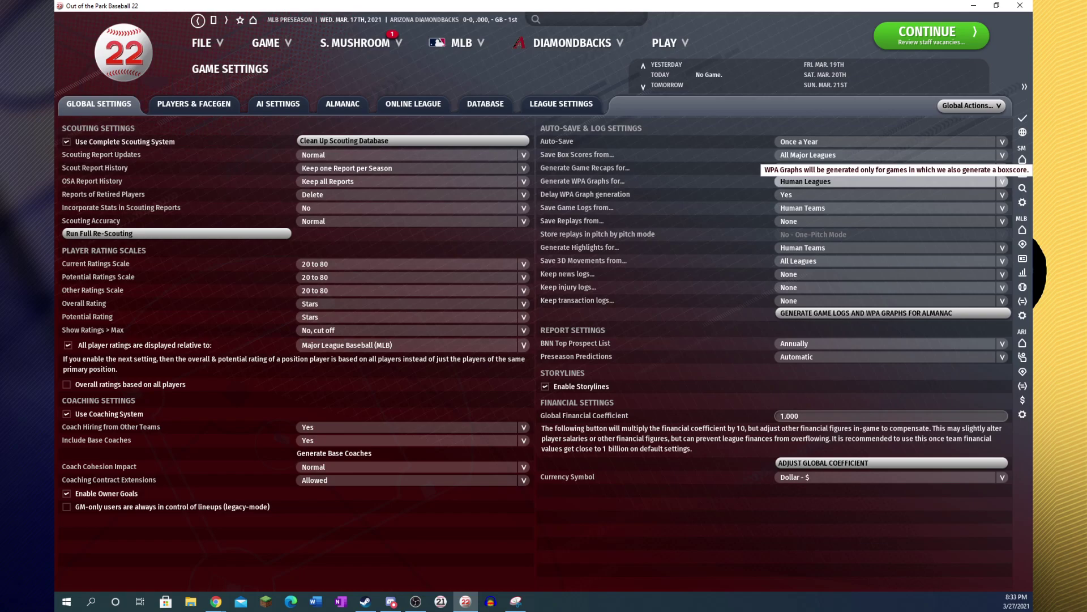
key(Tab)
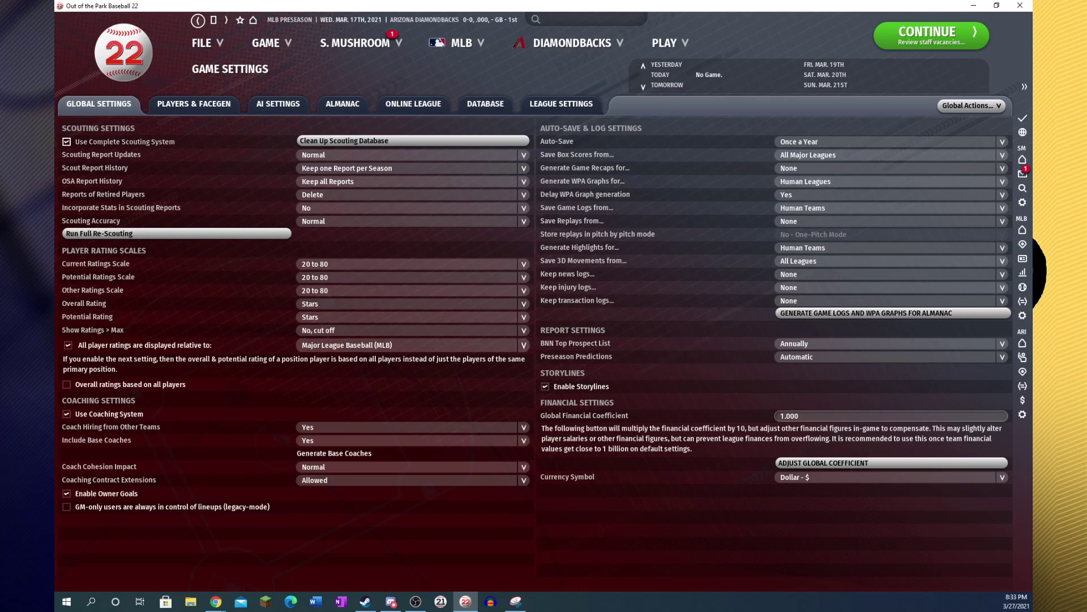
Set the generation of WPA graphs to None
key(shift+Tab)
key(space)
key(Down)
key(Down)
key(Down)
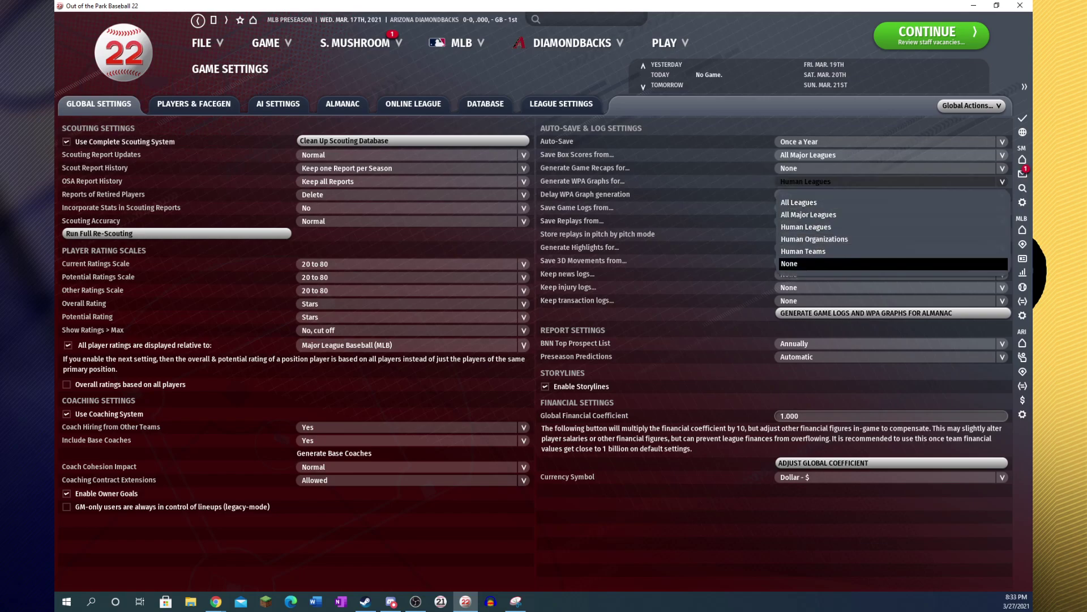
key(Return)
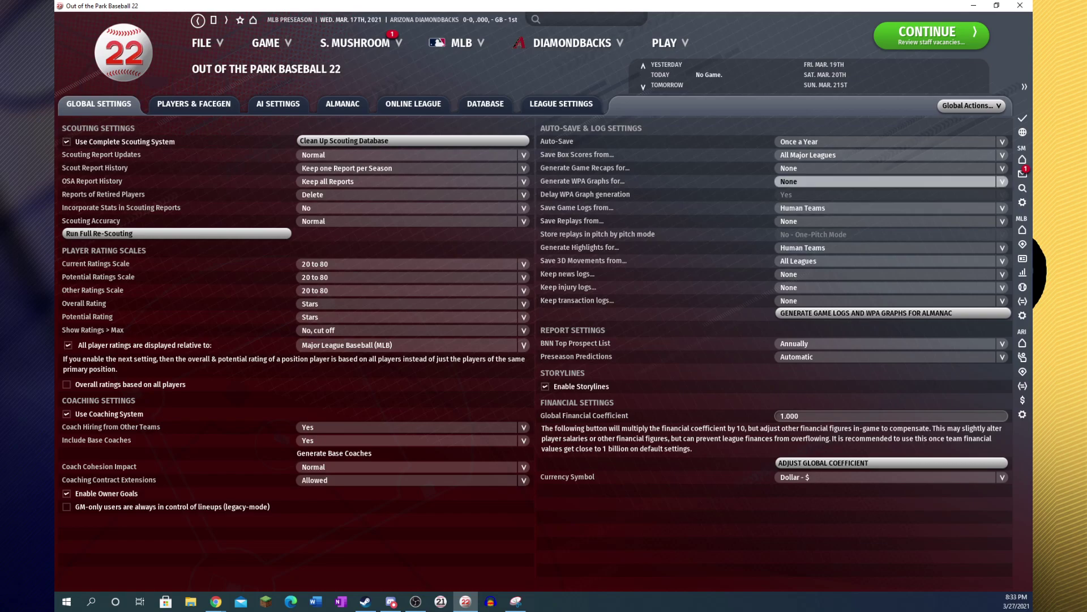
Set the saving of game logs to None
key(Tab)
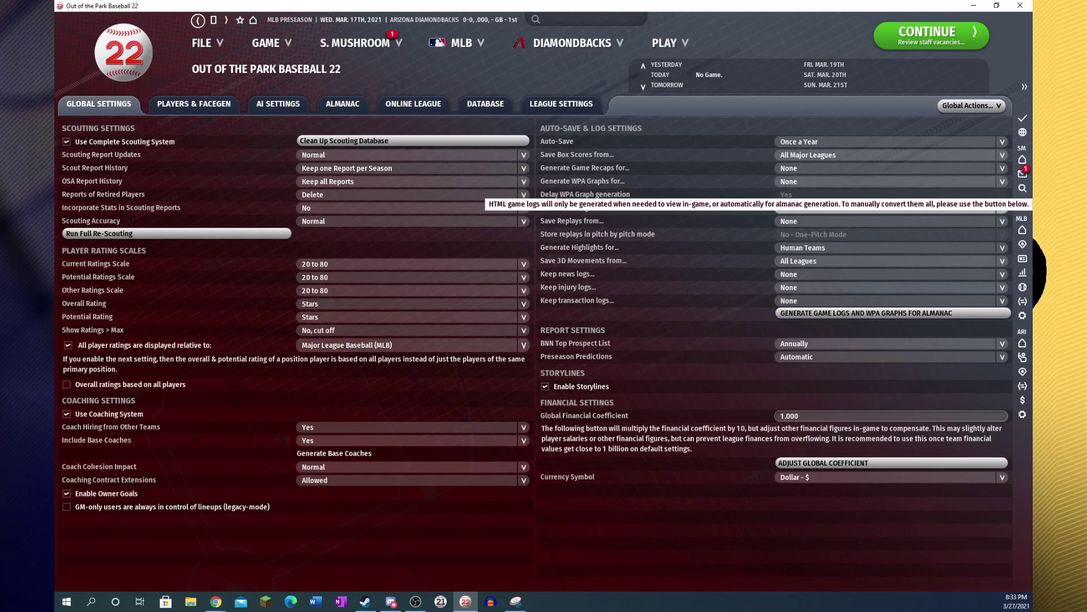
click(889, 208)
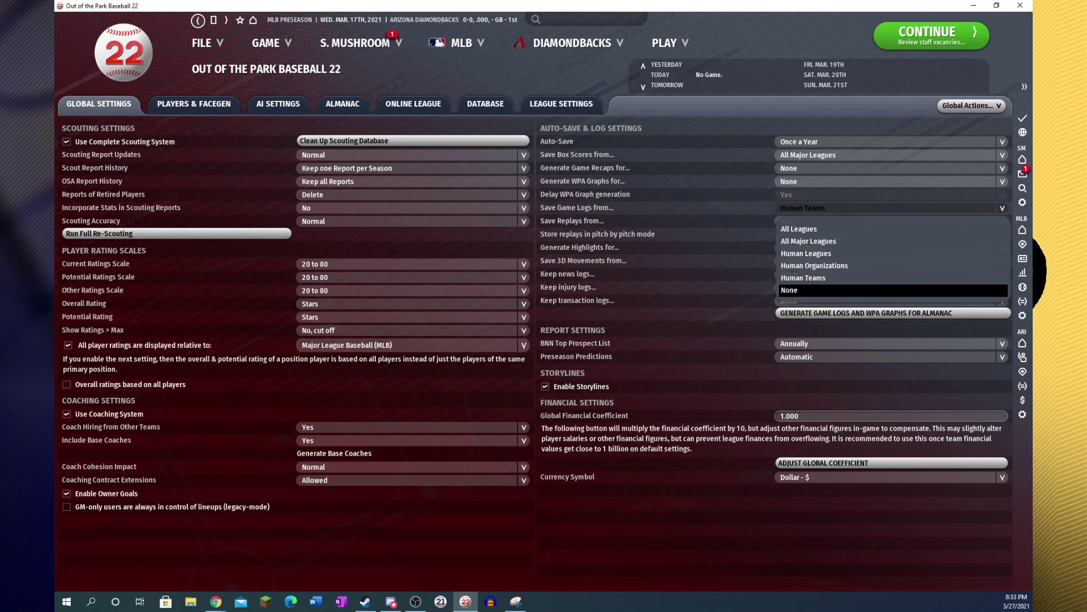
click(821, 290)
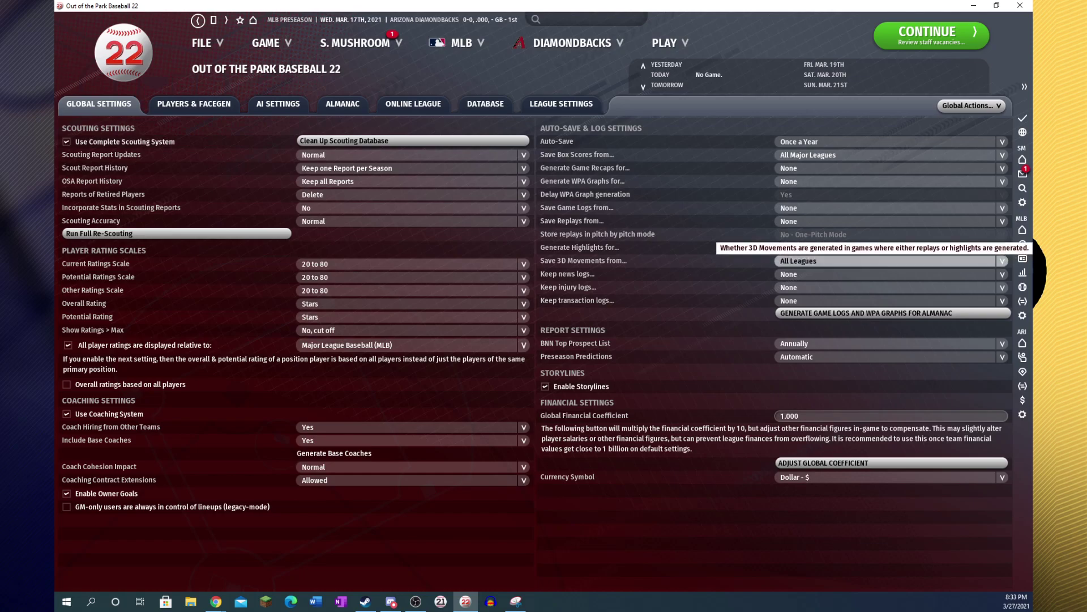
Set highlight generation and the saving of 3D movements to None, leaving the BNN top prospect list on Annually
click(889, 260)
key(Return)
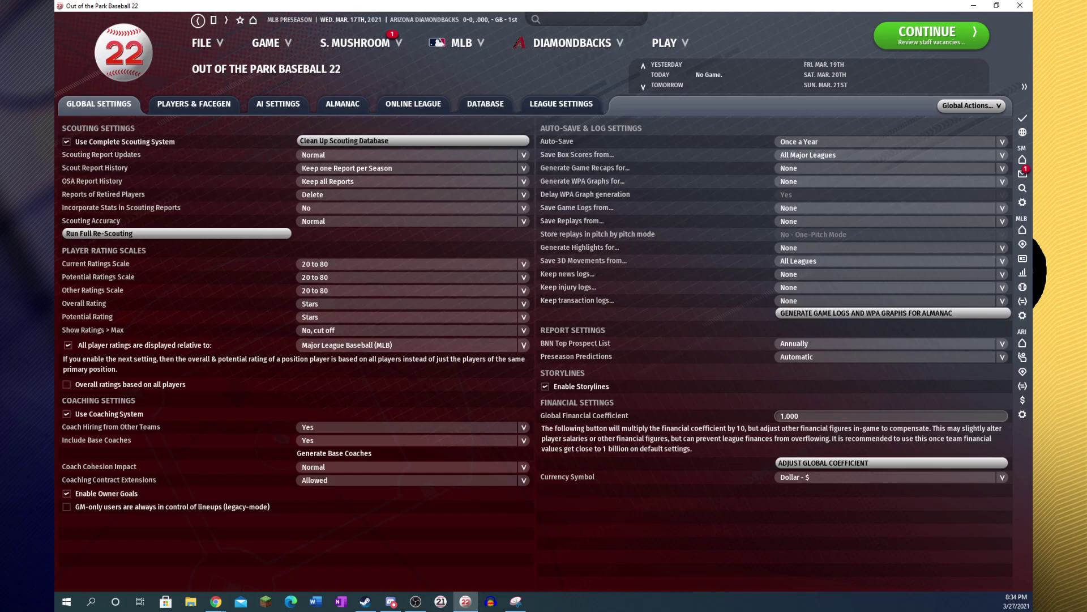
click(890, 261)
click(887, 343)
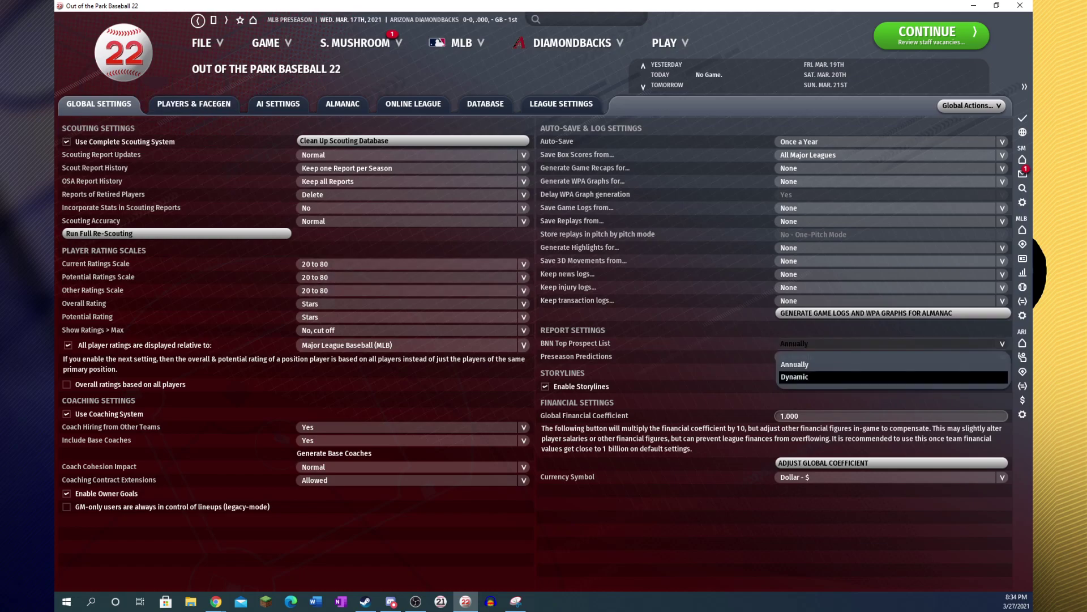
key(Escape)
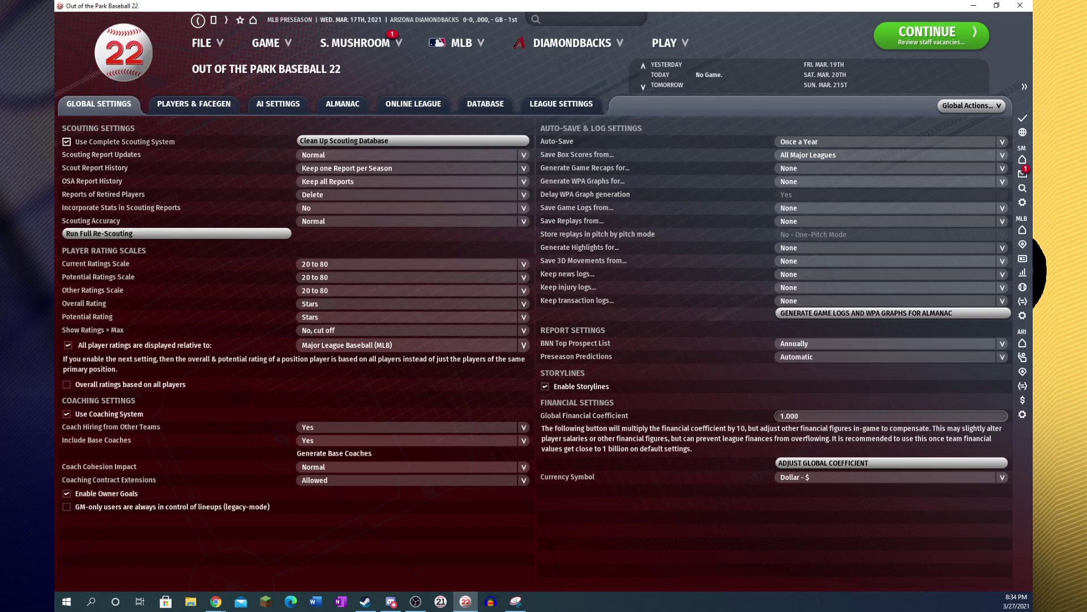
In the player settings, enable deleting retired players who never reached the majors and confirm the immediate deletion
click(194, 104)
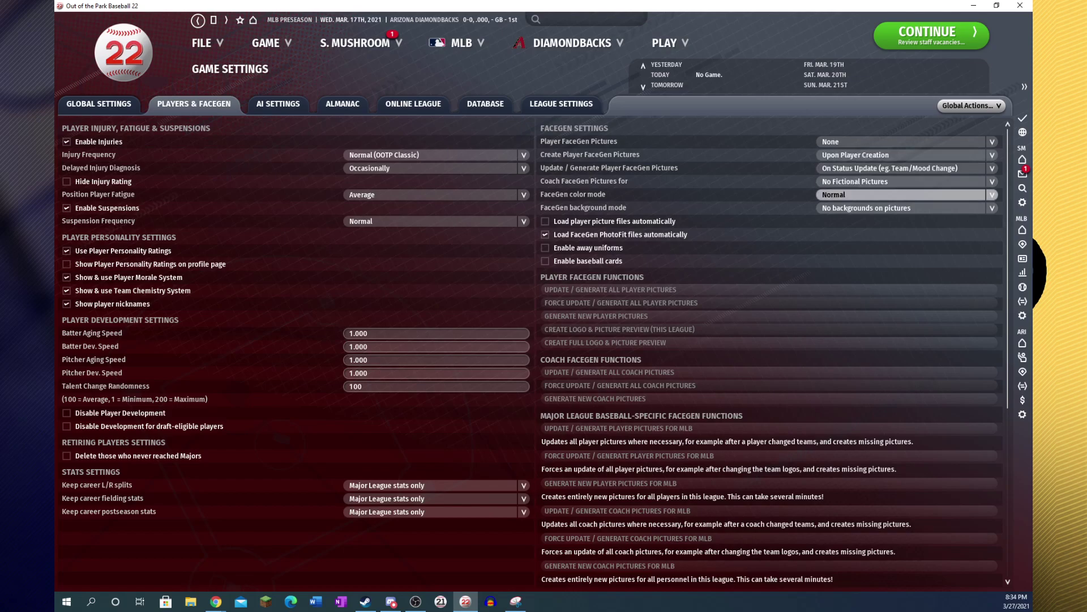
scroll(770, 354, down, 5)
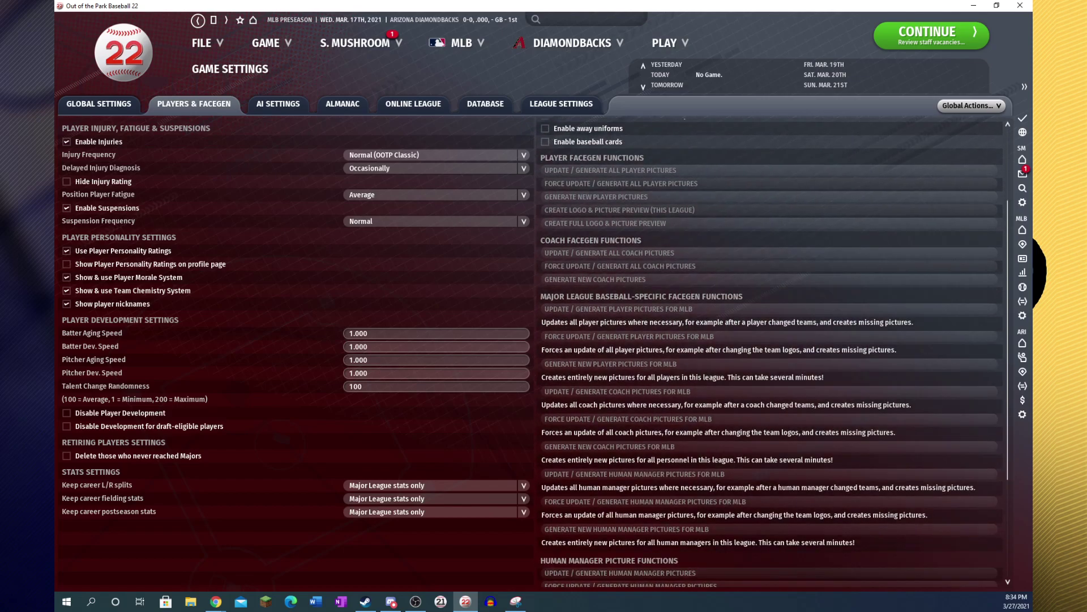
scroll(769, 354, down, 2)
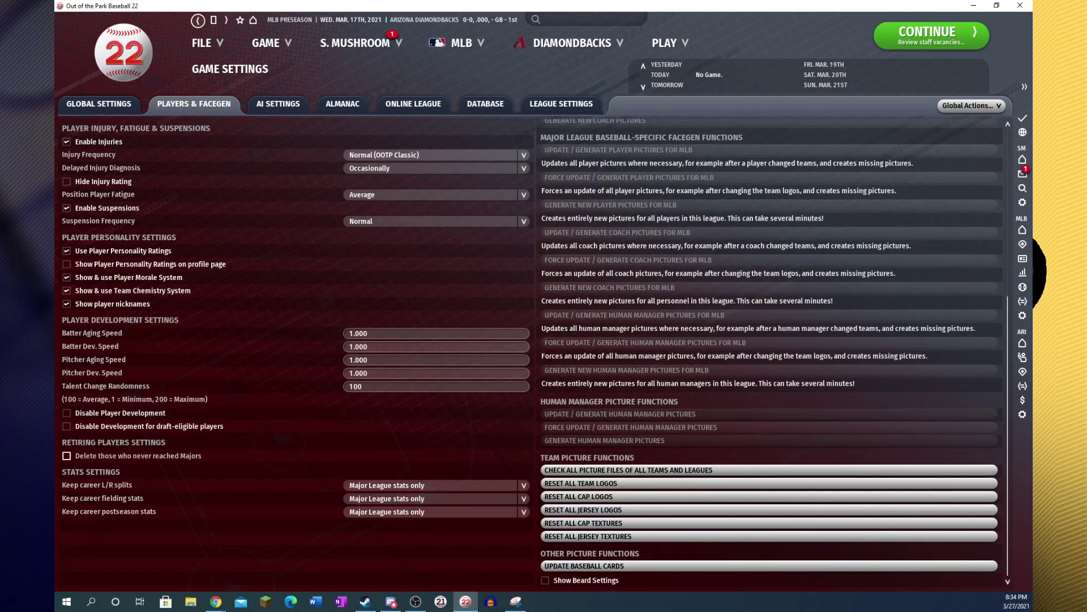
click(66, 456)
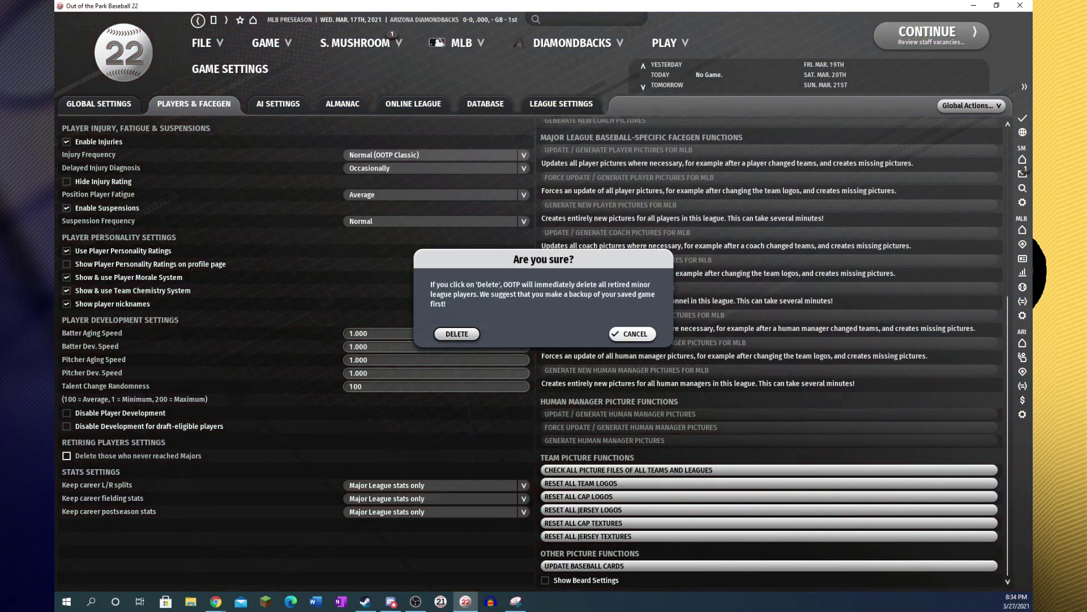
click(457, 334)
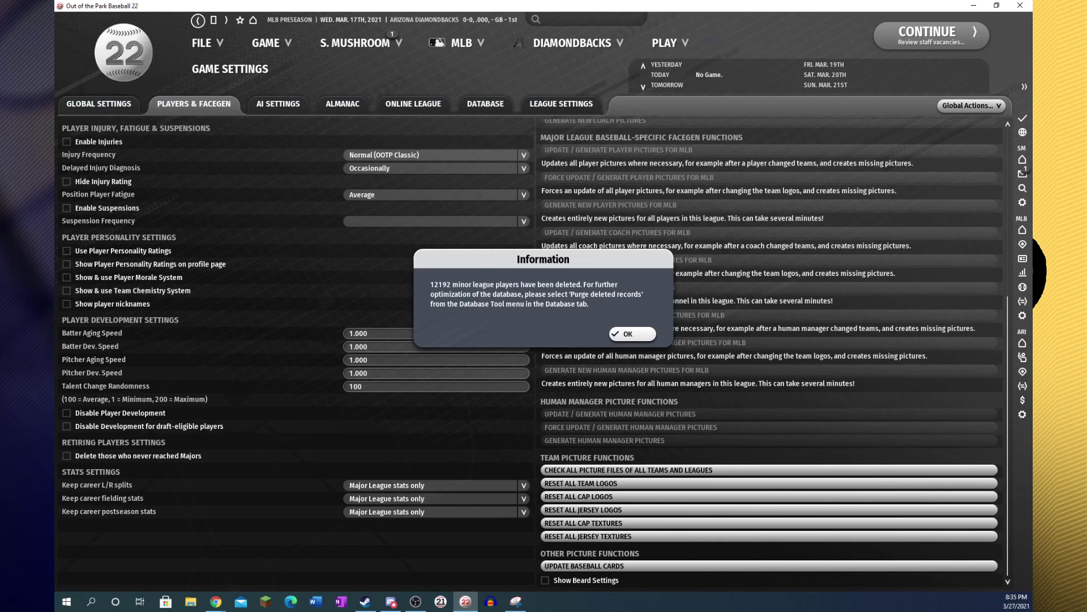
key(Return)
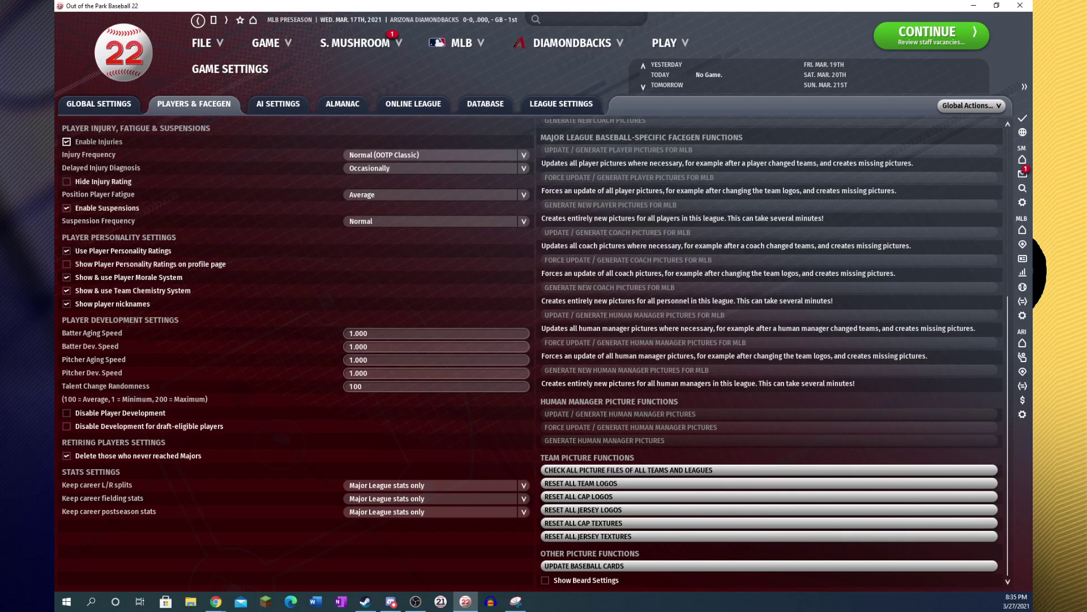
Look through the AI, almanac, online league and database settings, then open the functions in the Major League Baseball league settings
click(278, 103)
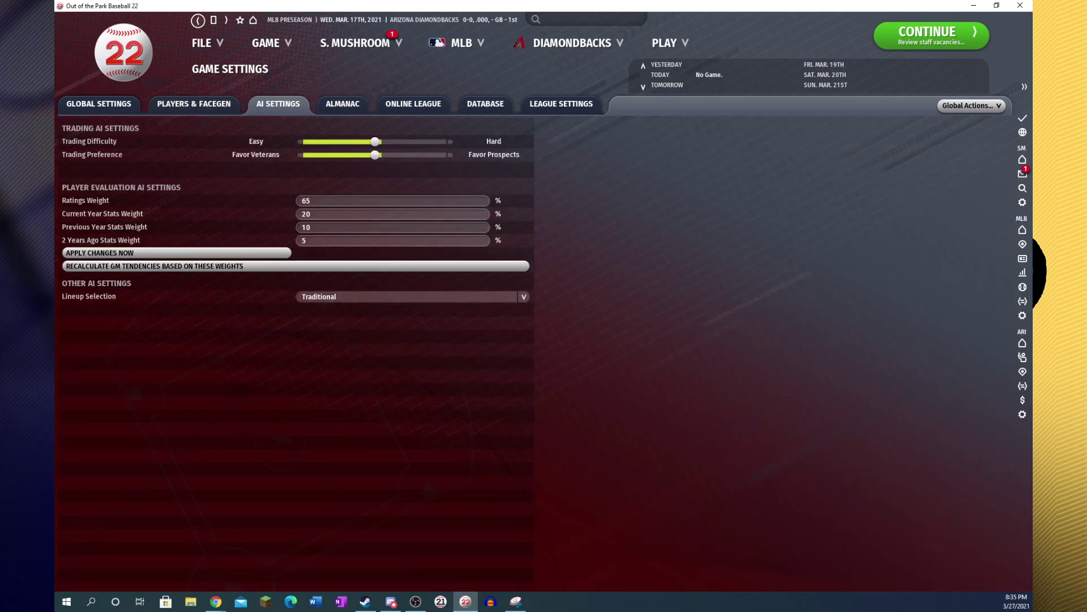
click(343, 103)
click(413, 103)
click(485, 104)
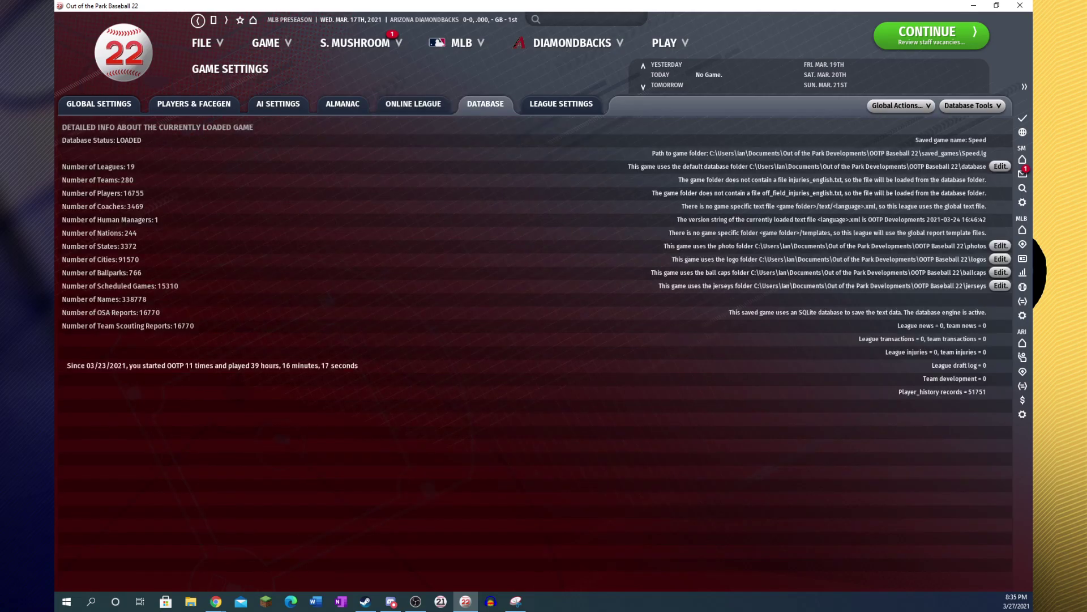
click(561, 103)
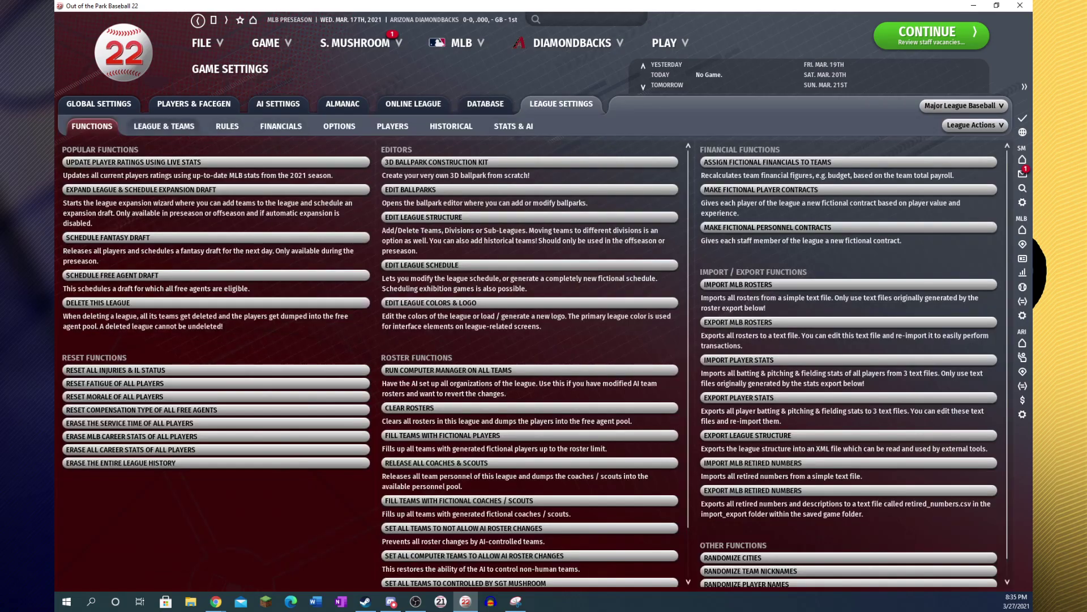
Look through the Major League Baseball league settings, from teams, rules and financials to options, players, historical, and stats and AI
click(164, 126)
click(227, 125)
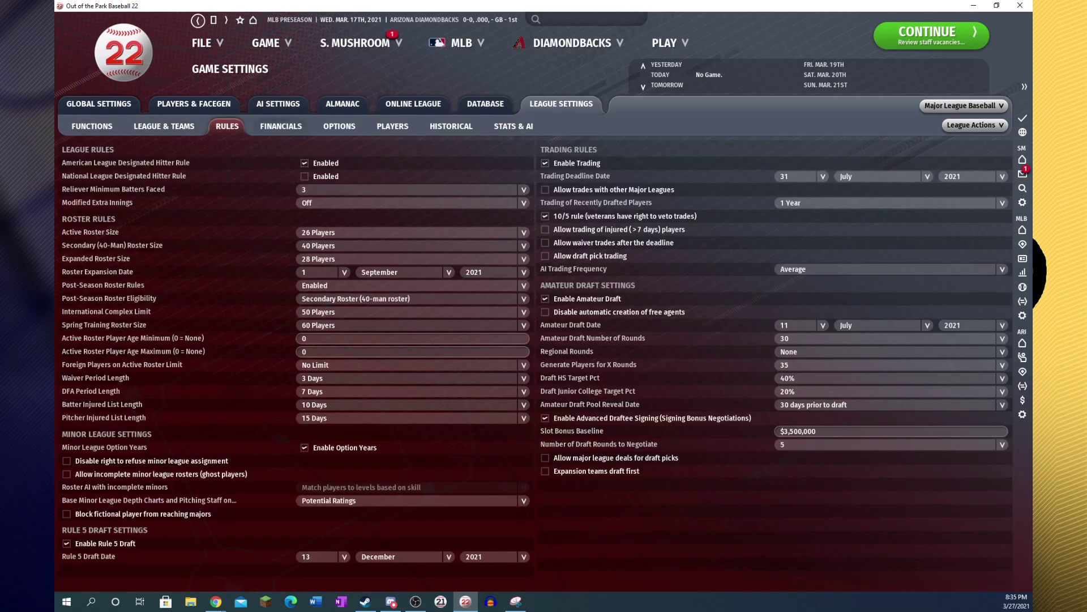
click(281, 126)
click(339, 126)
click(393, 126)
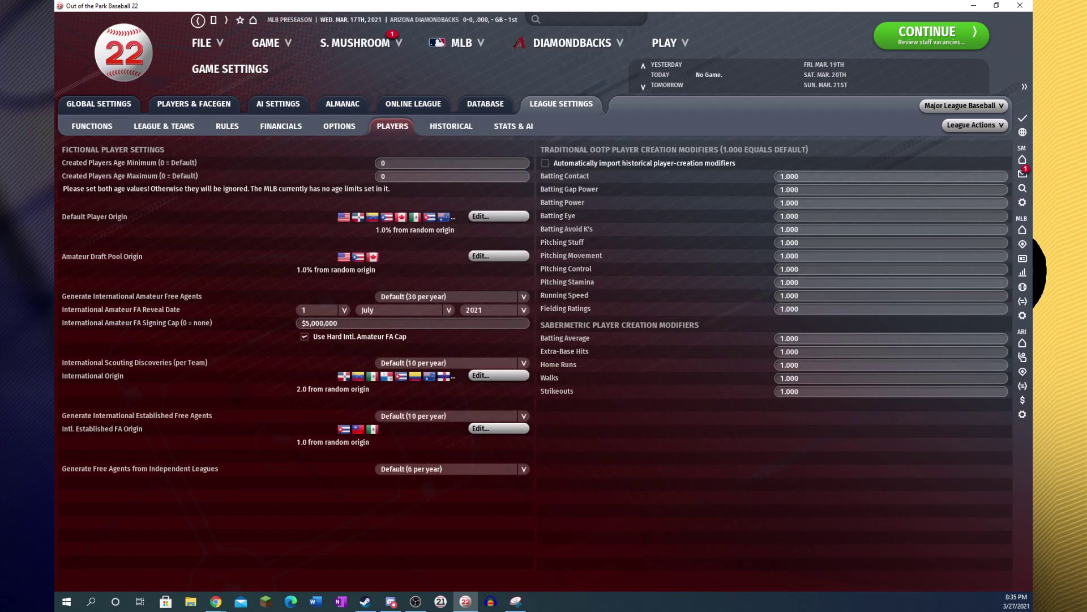
click(451, 125)
click(513, 126)
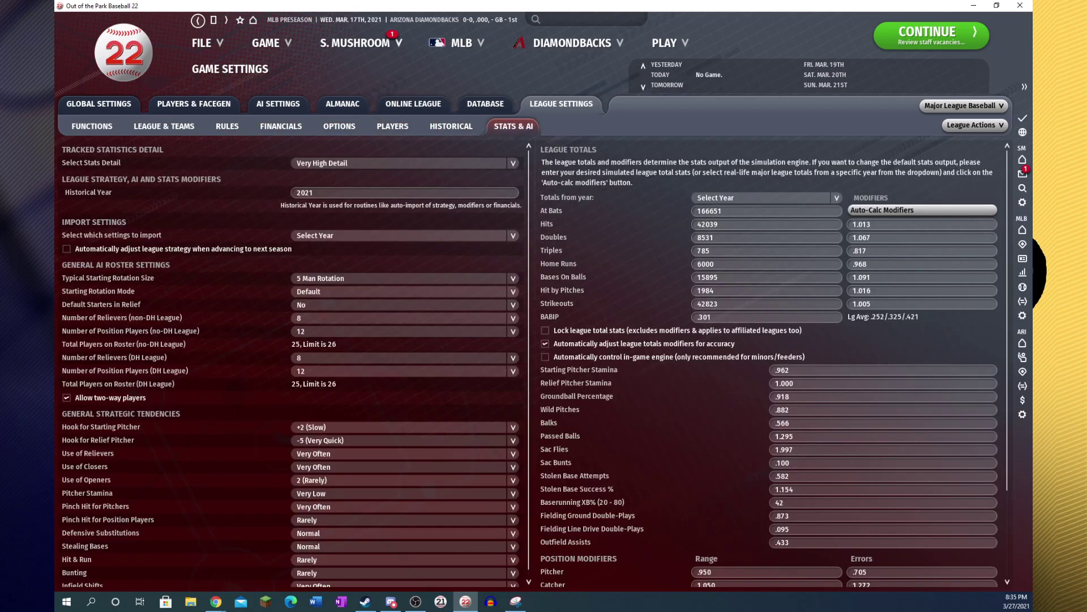
Open the manager options and switch commissioner mode off and back on
mouse_move(399, 42)
click(350, 69)
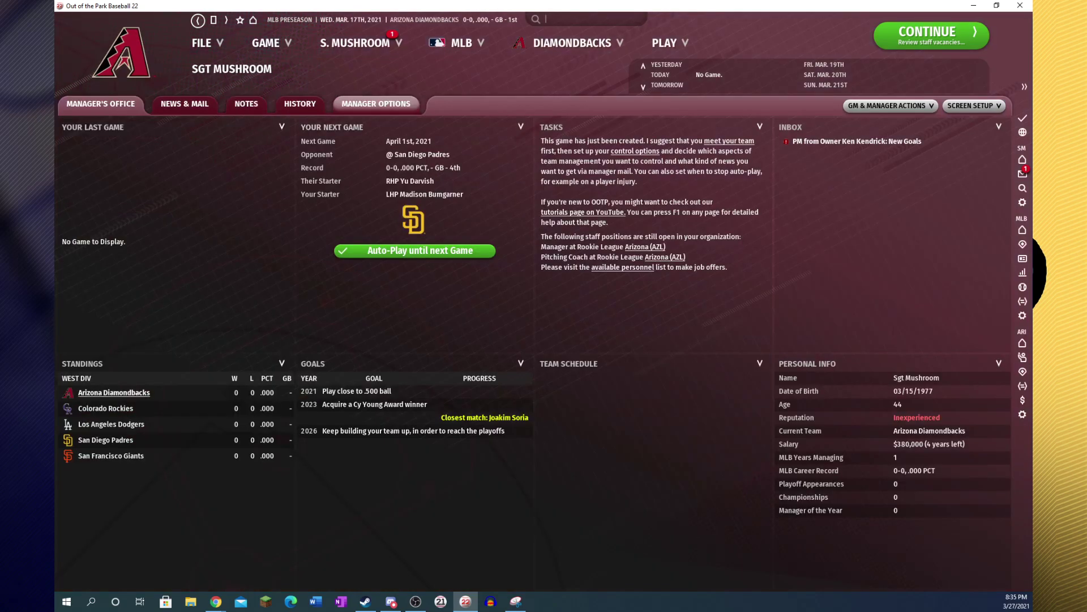
click(376, 104)
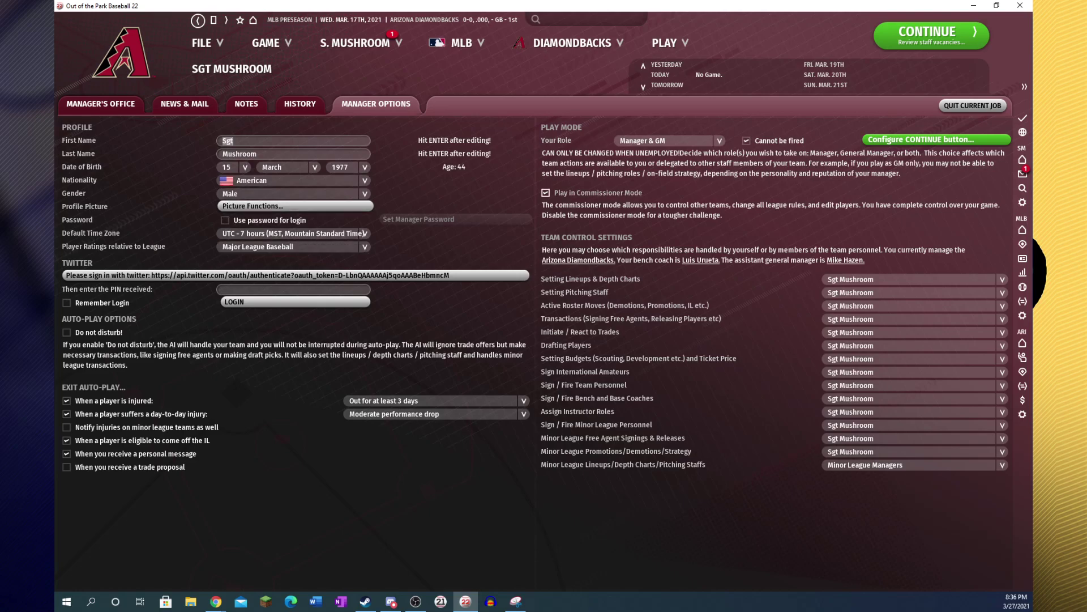
click(546, 193)
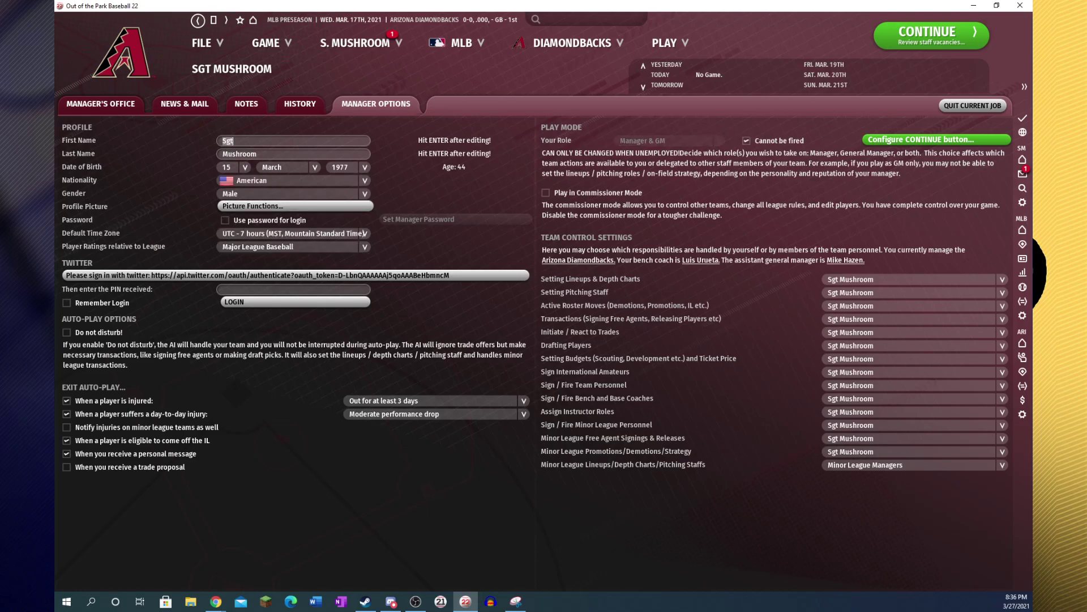
click(546, 192)
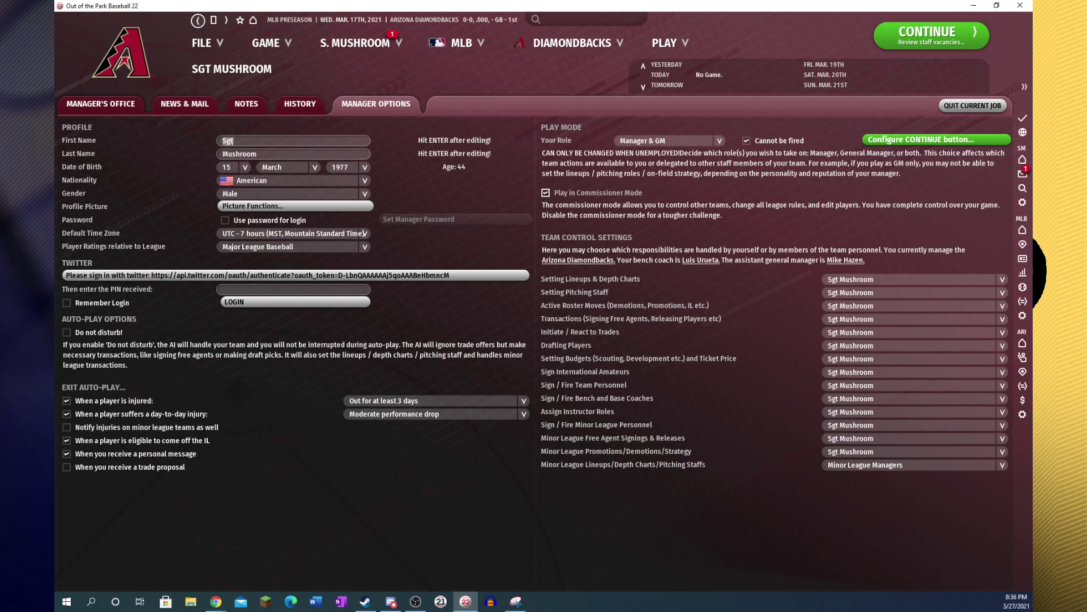
Look through the manager's history, notes, and news and mail, and return to the manager's office
click(299, 103)
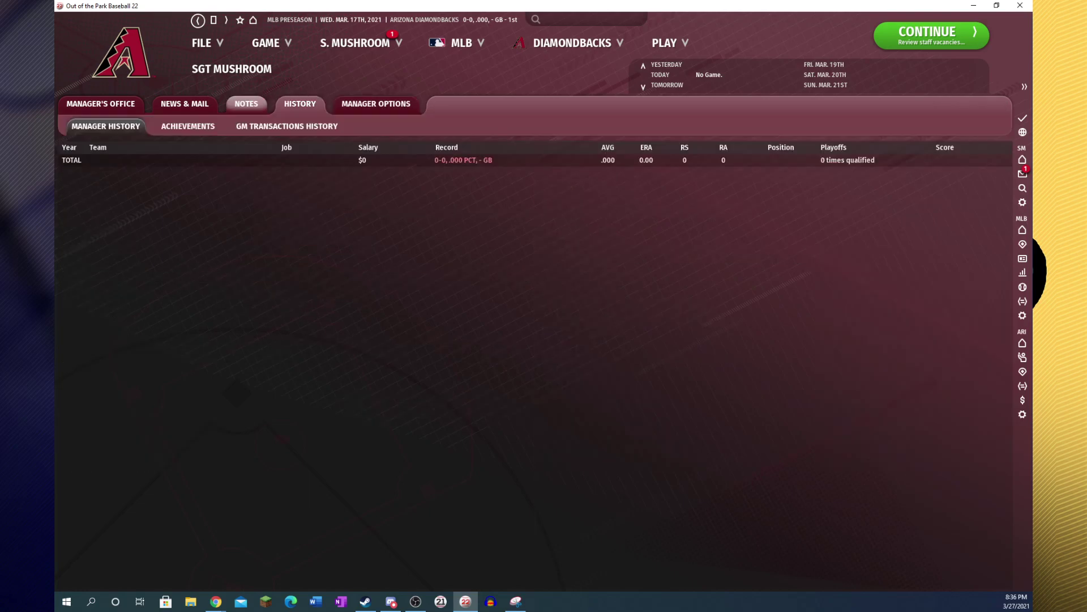
click(246, 103)
click(185, 103)
click(101, 104)
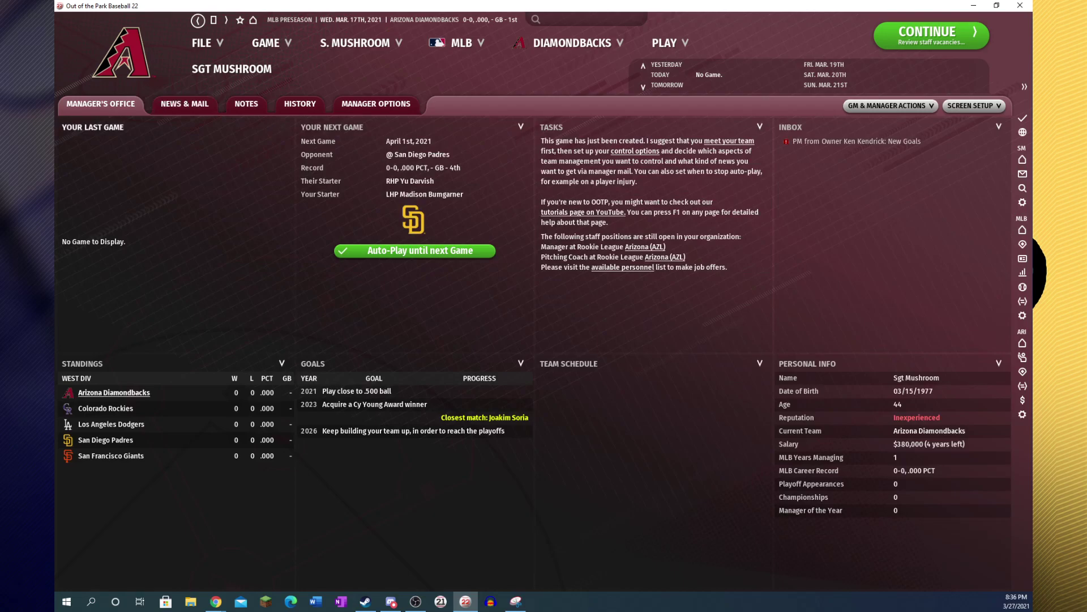